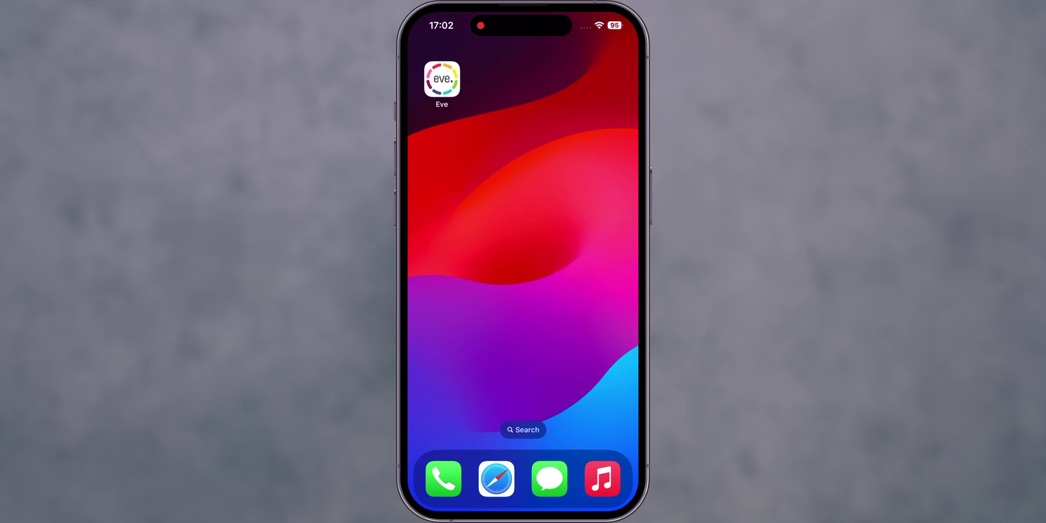
- Launch Eve and start adding a new accessory from Settings > Accessories
{"action": "left_click", "coordinate": [442, 80]}
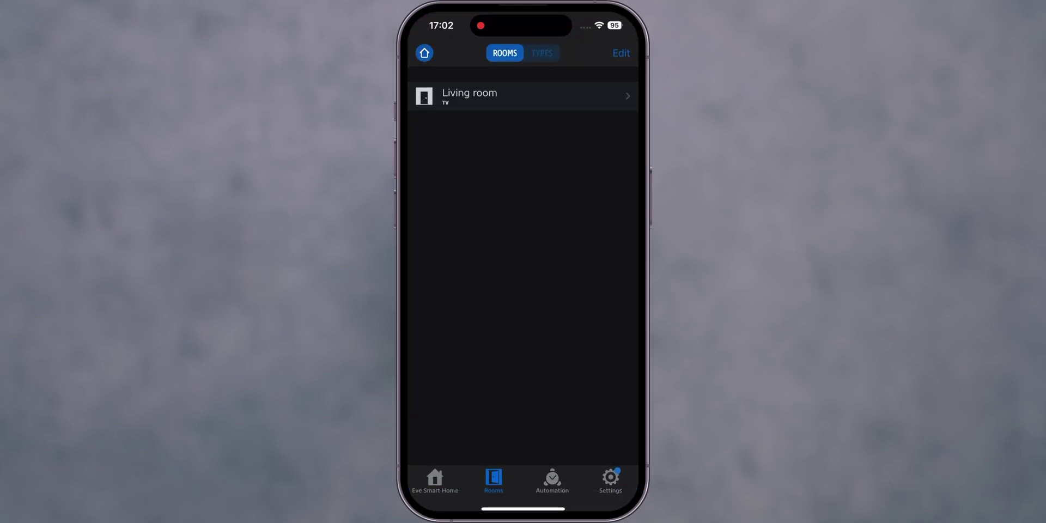
{"action": "left_click", "coordinate": [611, 478]}
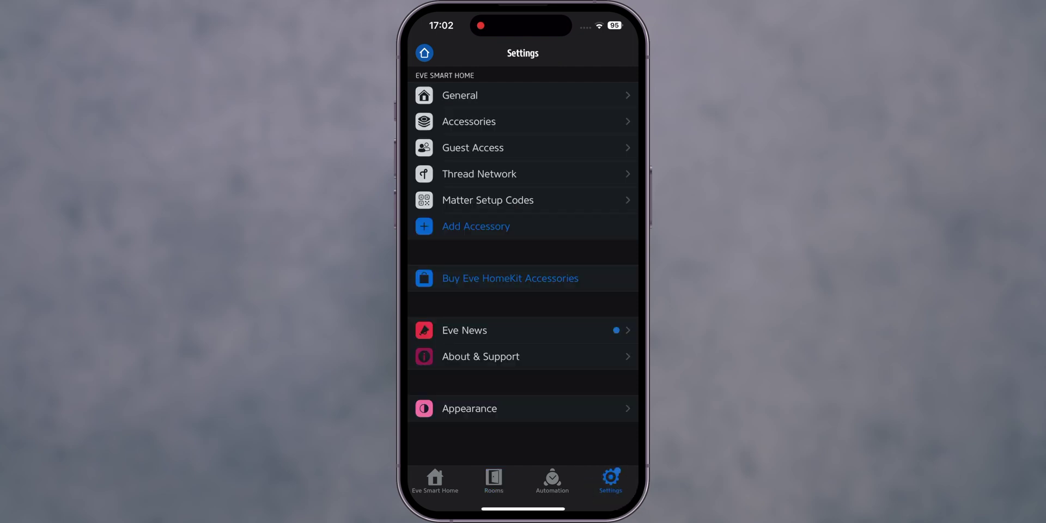
{"action": "left_click", "coordinate": [468, 121]}
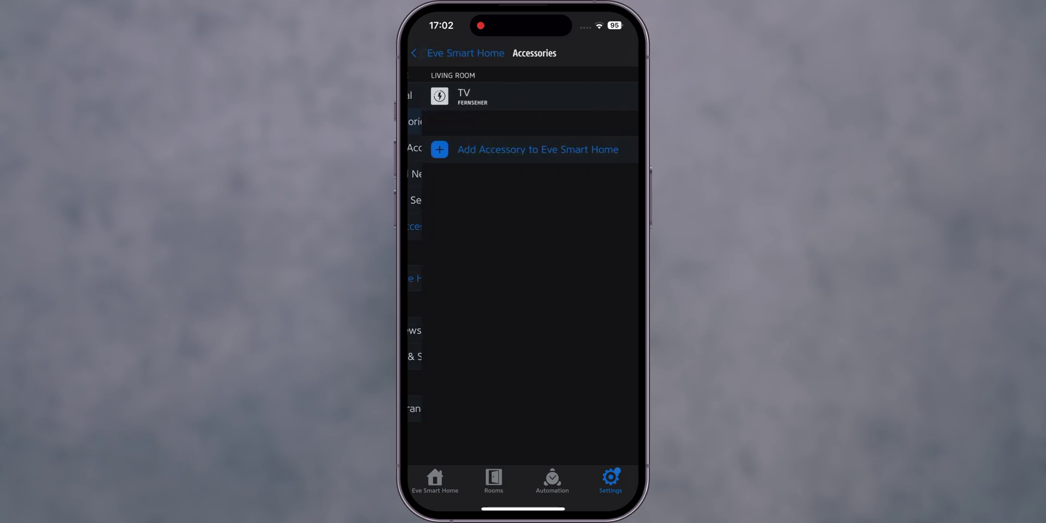
{"action": "left_click", "coordinate": [623, 53]}
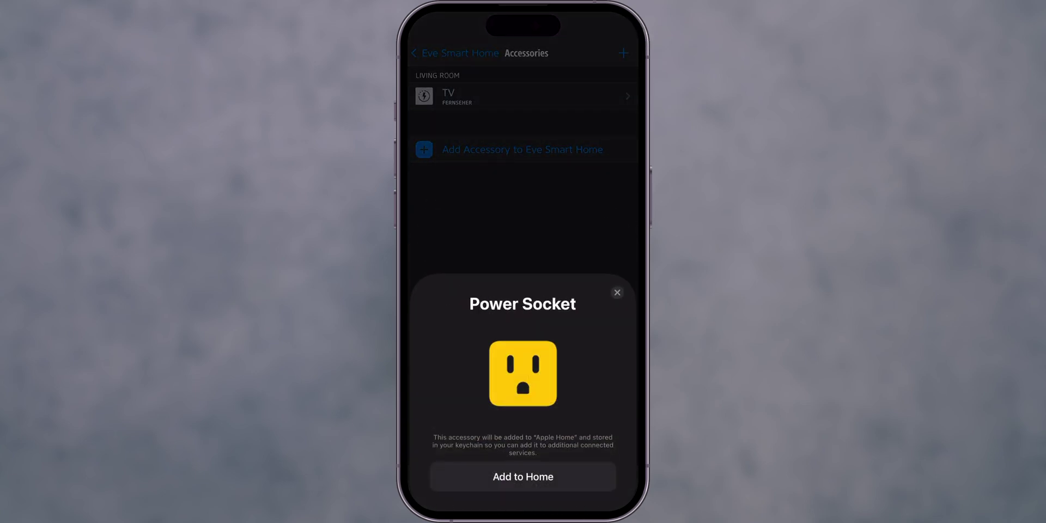
- Add the Eve Energy Outdoor Europe socket to the Yard room, keeping its suggested name
{"action": "left_click", "coordinate": [523, 477]}
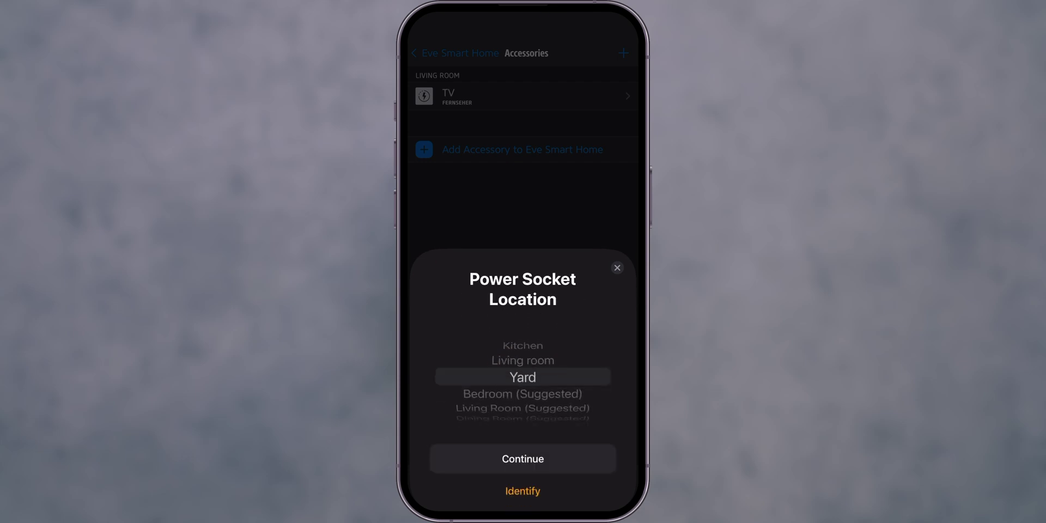
{"action": "left_click", "coordinate": [523, 458]}
{"action": "left_click", "coordinate": [523, 463]}
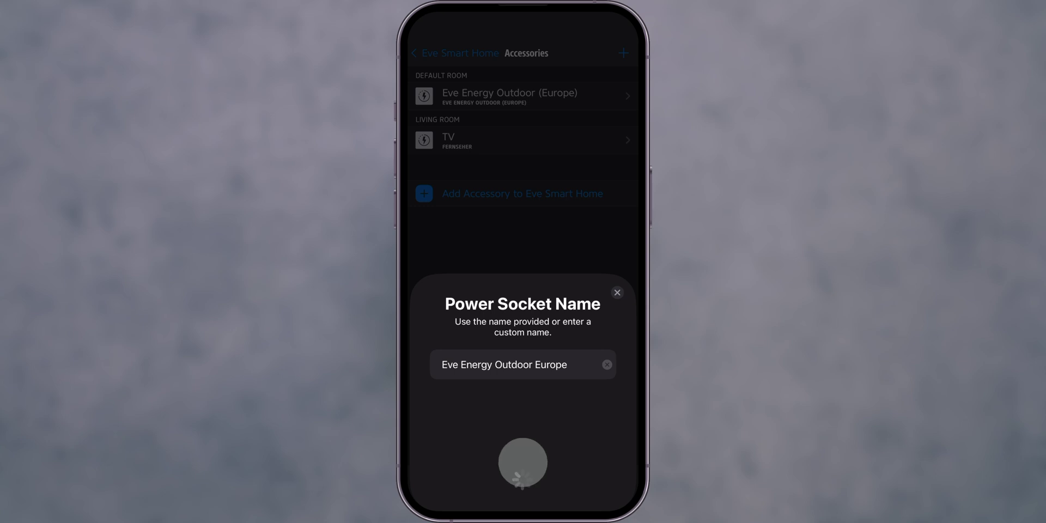
{"action": "left_click", "coordinate": [523, 462]}
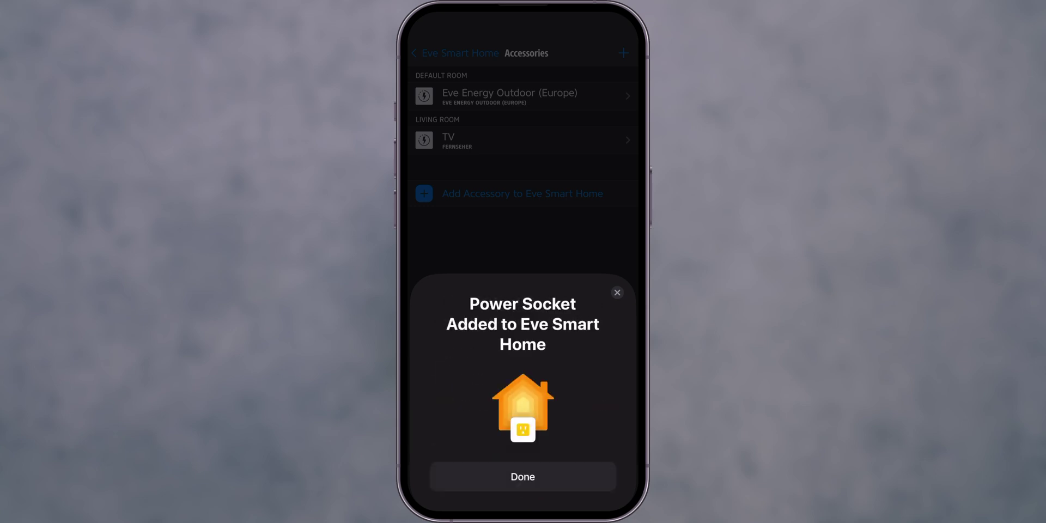
{"action": "left_click", "coordinate": [523, 476]}
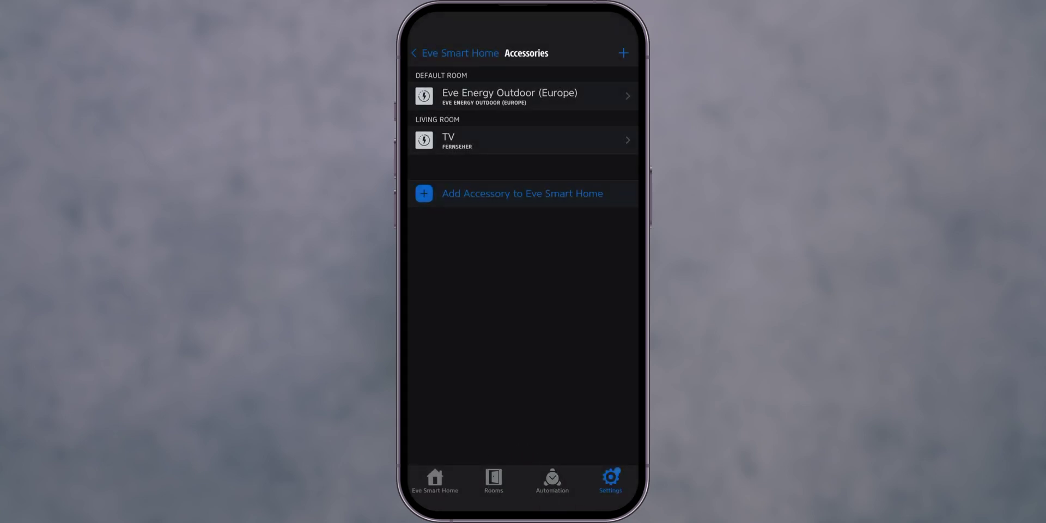
{"action": "left_click", "coordinate": [618, 65]}
- Open the Yard room containing the new outdoor socket
{"action": "left_click", "coordinate": [467, 117]}
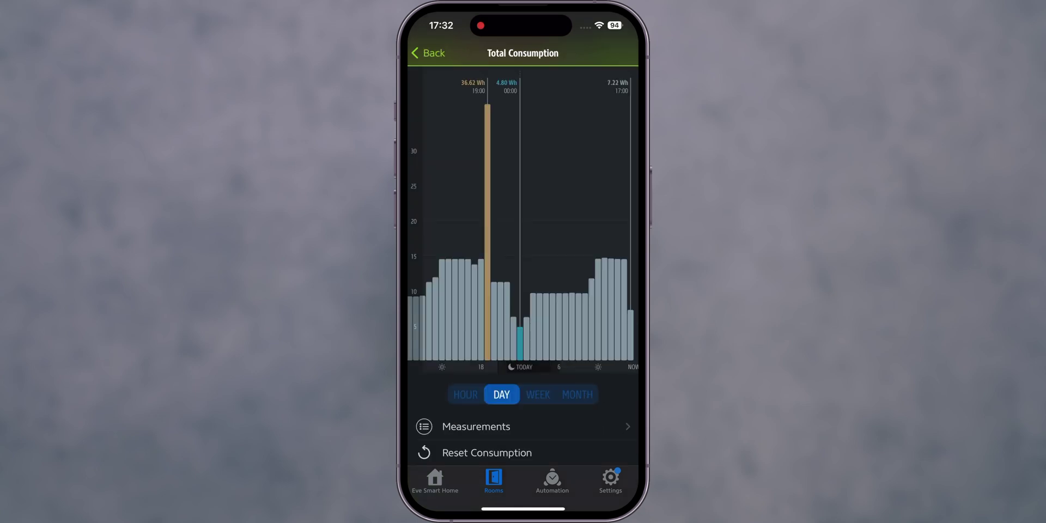
- Review consumption by hour, day, week and month, then export the daily measurements log
{"action": "left_click", "coordinate": [465, 395]}
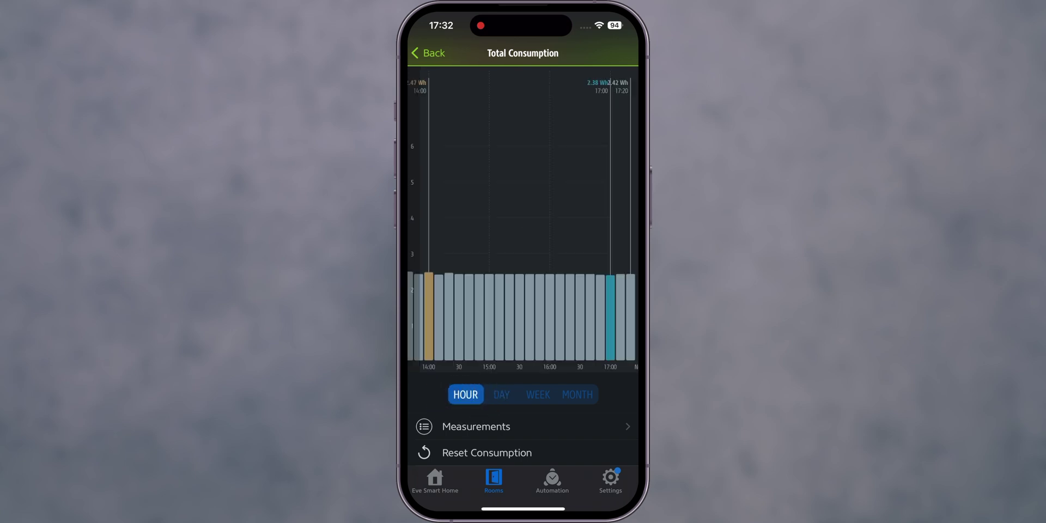
{"action": "left_click", "coordinate": [499, 394]}
{"action": "left_click", "coordinate": [538, 395]}
{"action": "left_click", "coordinate": [578, 395]}
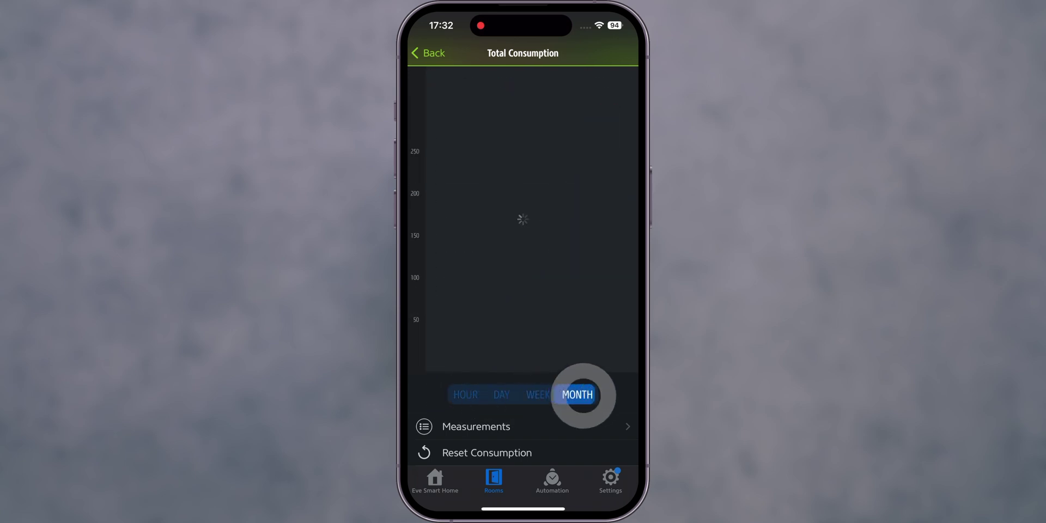
{"action": "left_click", "coordinate": [521, 426]}
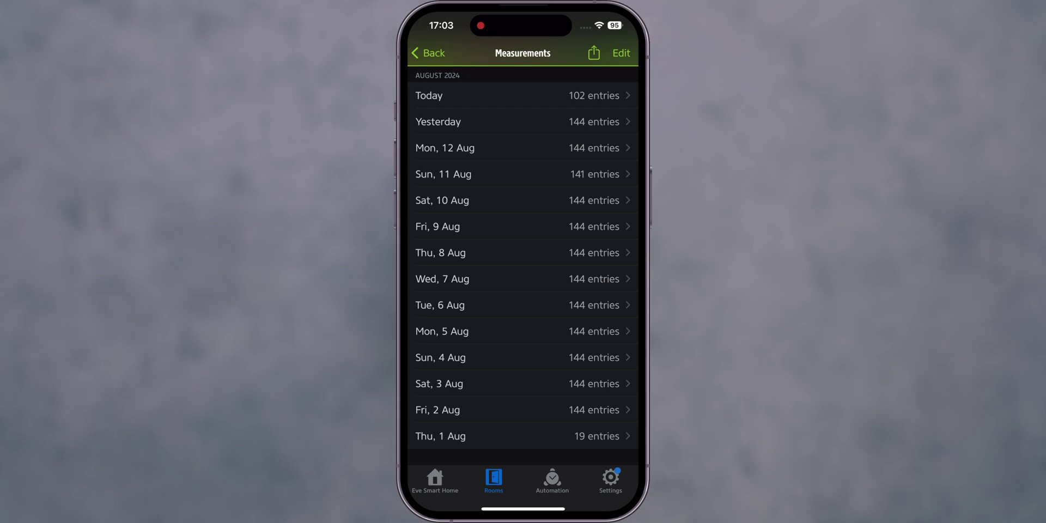
{"action": "left_click", "coordinate": [594, 53]}
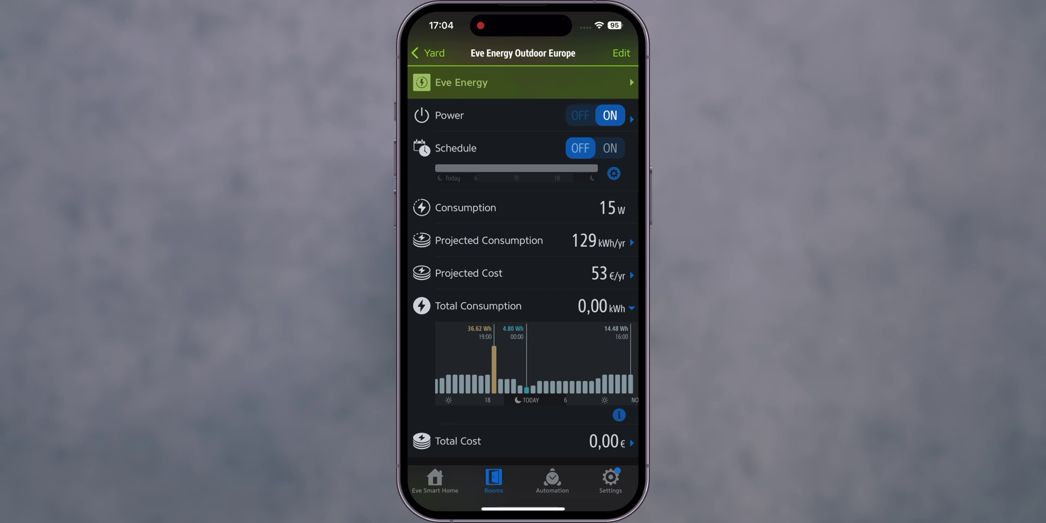
- In the socket's settings, toggle Generates Power, enable Child Lock and view the Status LED options
{"action": "left_click", "coordinate": [523, 82]}
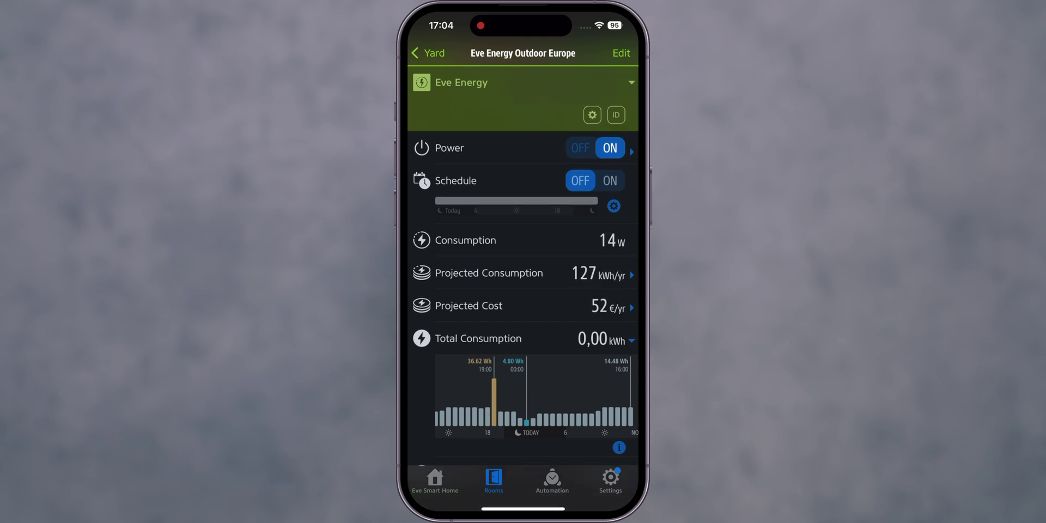
{"action": "left_click", "coordinate": [593, 115]}
{"action": "left_click", "coordinate": [518, 138]}
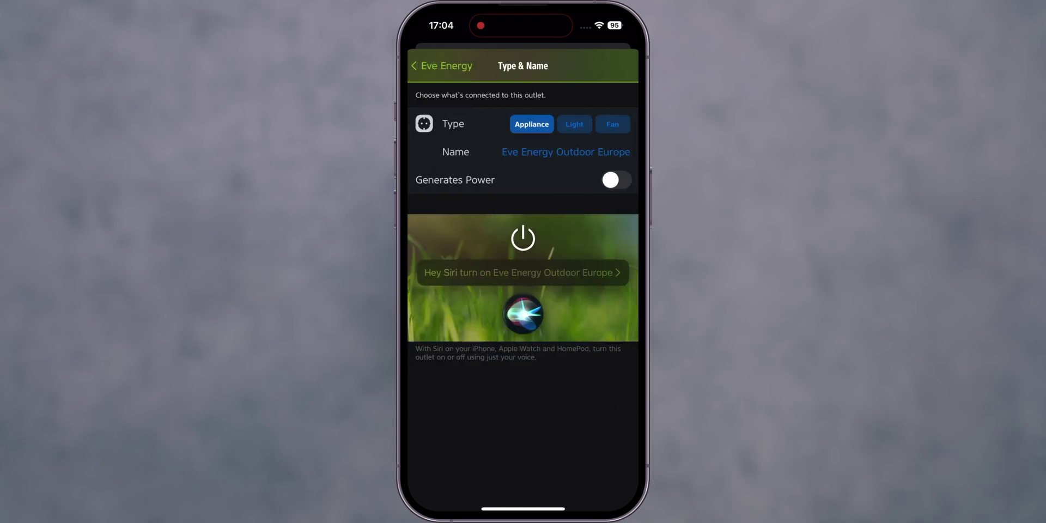
{"action": "left_click", "coordinate": [617, 180]}
{"action": "left_click", "coordinate": [617, 180]}
{"action": "left_click", "coordinate": [442, 66]}
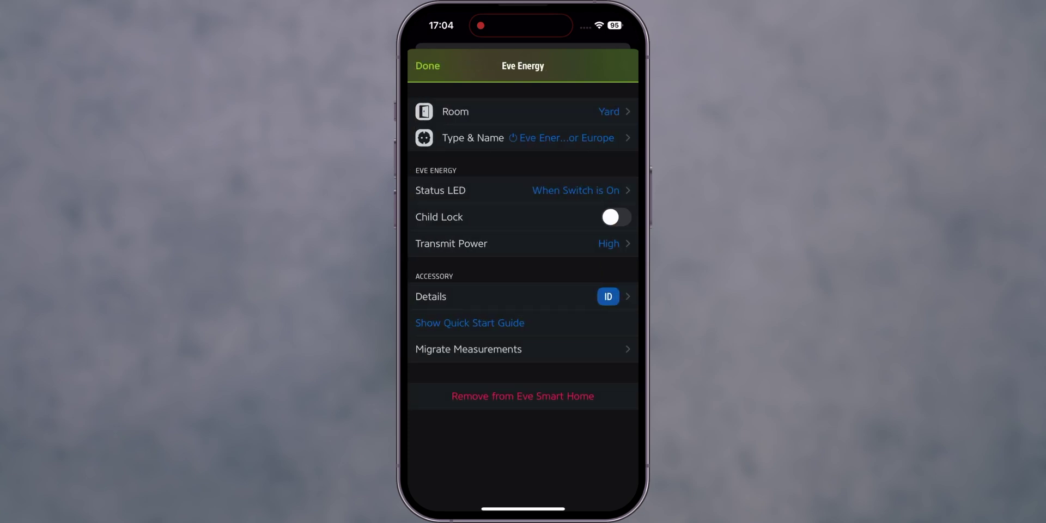
{"action": "left_click", "coordinate": [616, 217]}
{"action": "left_click", "coordinate": [523, 180]}
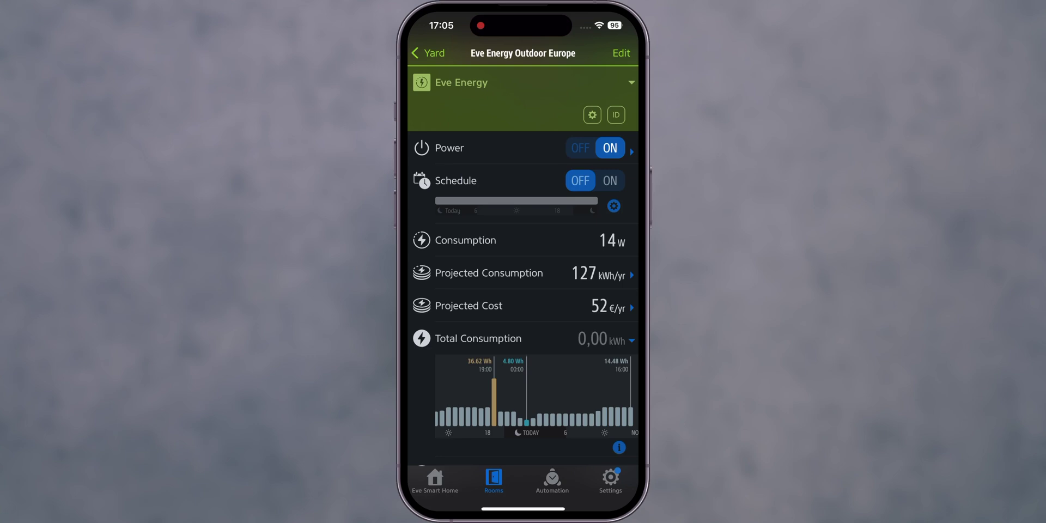
- Check the 0.4125 €/kWh electricity rate under General > Energy Cost, then return to the socket
{"action": "left_click", "coordinate": [610, 480]}
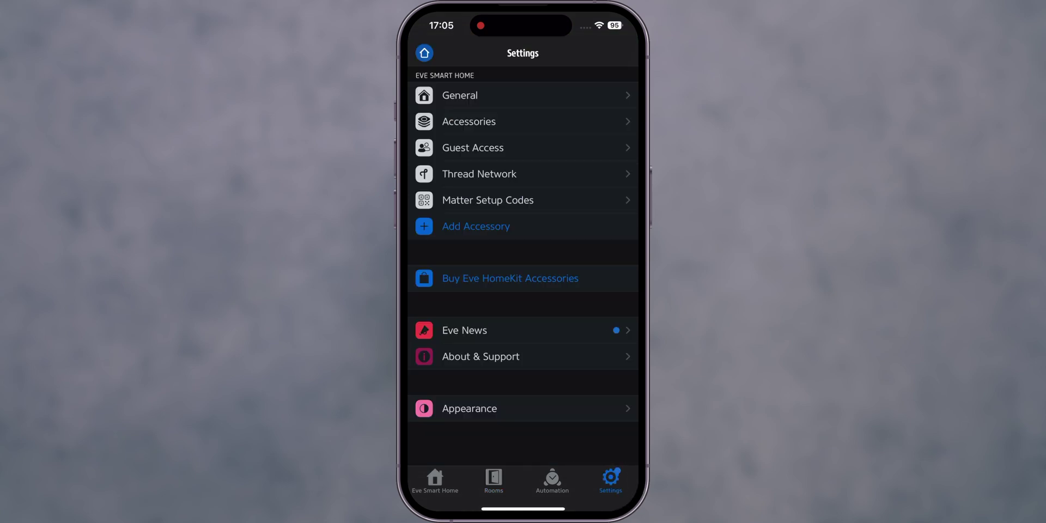
{"action": "left_click", "coordinate": [460, 95]}
{"action": "left_click", "coordinate": [523, 303]}
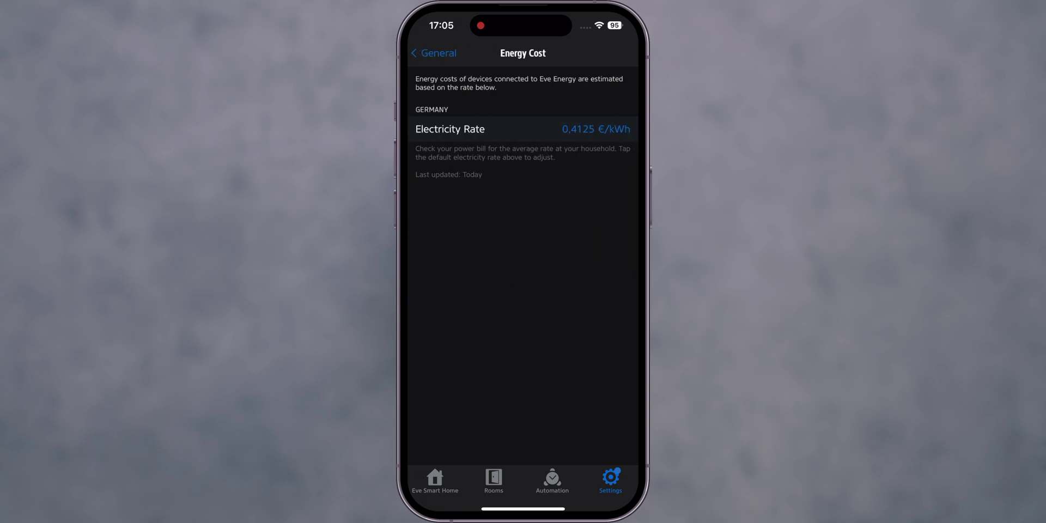
{"action": "left_click", "coordinate": [494, 480]}
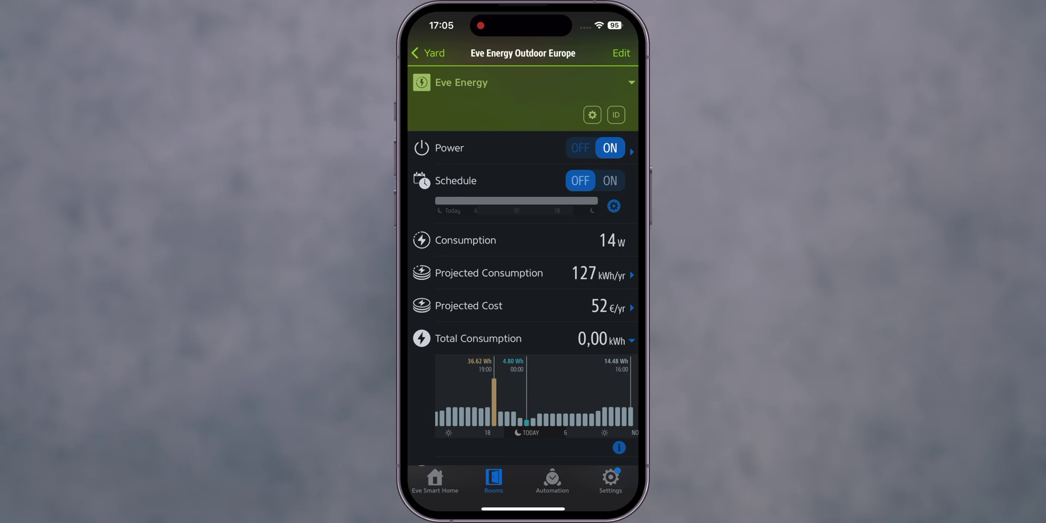
- Add an every-day sunset event to the socket's schedule and switch the schedule on
{"action": "left_click", "coordinate": [611, 174]}
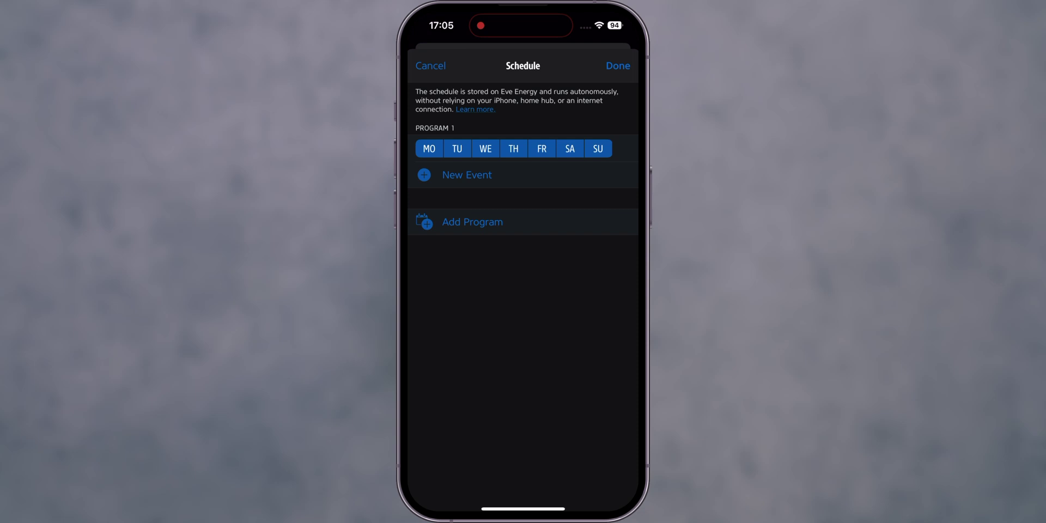
{"action": "left_click", "coordinate": [523, 177]}
{"action": "left_click", "coordinate": [515, 164]}
{"action": "left_click", "coordinate": [573, 163]}
{"action": "left_click", "coordinate": [621, 66]}
{"action": "left_click", "coordinate": [619, 65]}
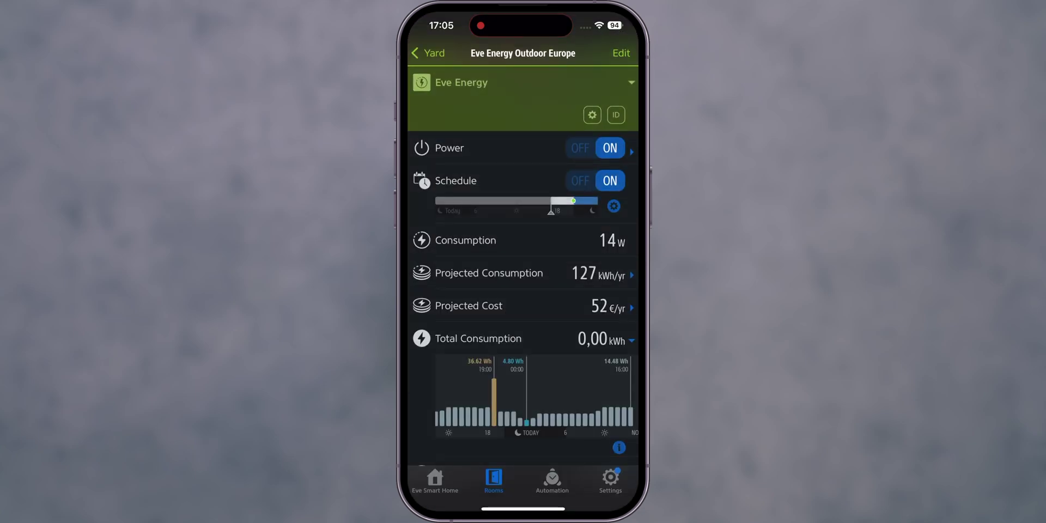